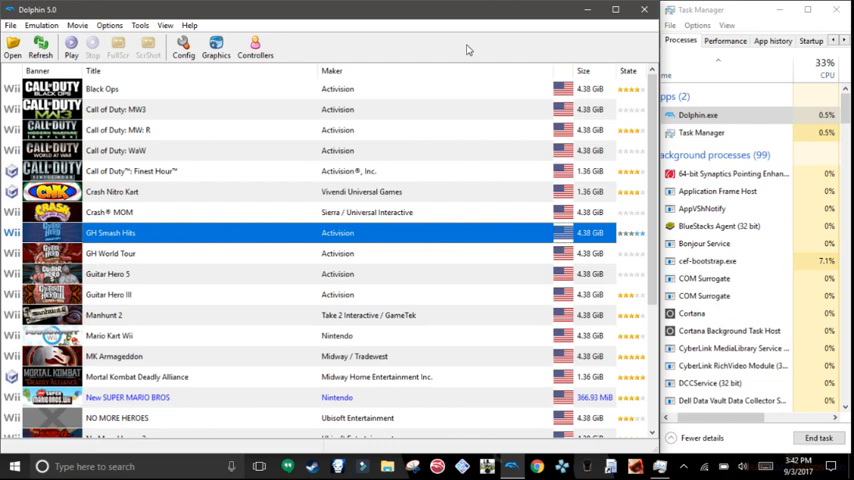
- Rescan the game library for ISOs and bring up the graphics configuration
left_click(41, 47)
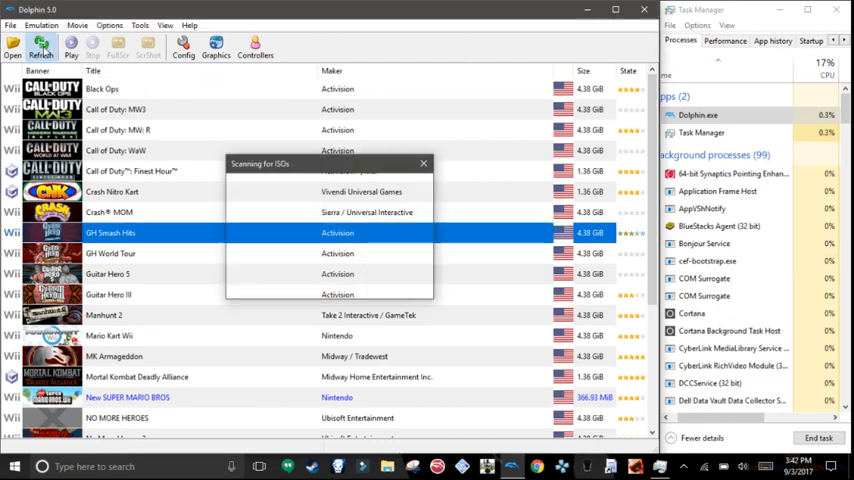
scroll(250, 180, "down", 5)
scroll(250, 149, "up", 5)
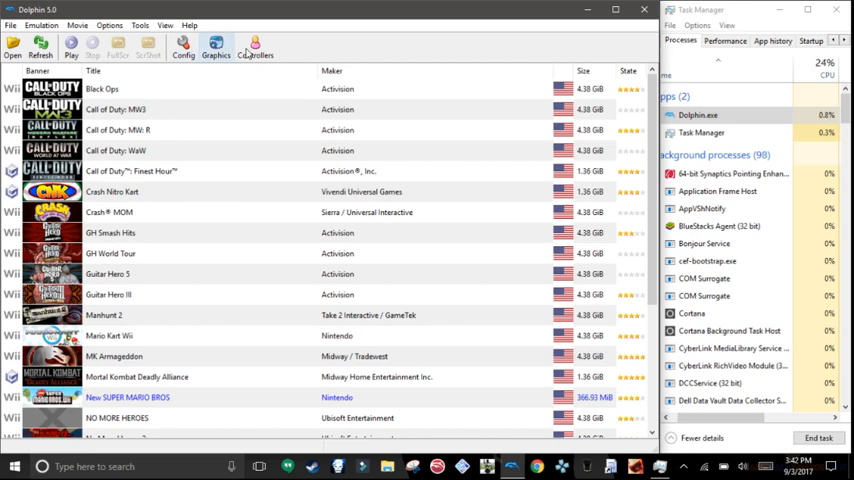
left_click(217, 47)
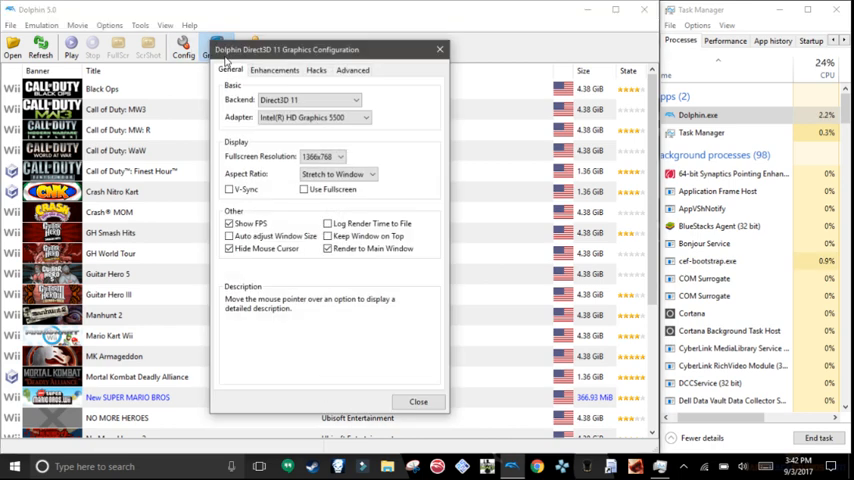
- Keep Direct3D 11 as the backend on the Intel HD Graphics 5500 adapter
left_click(308, 100)
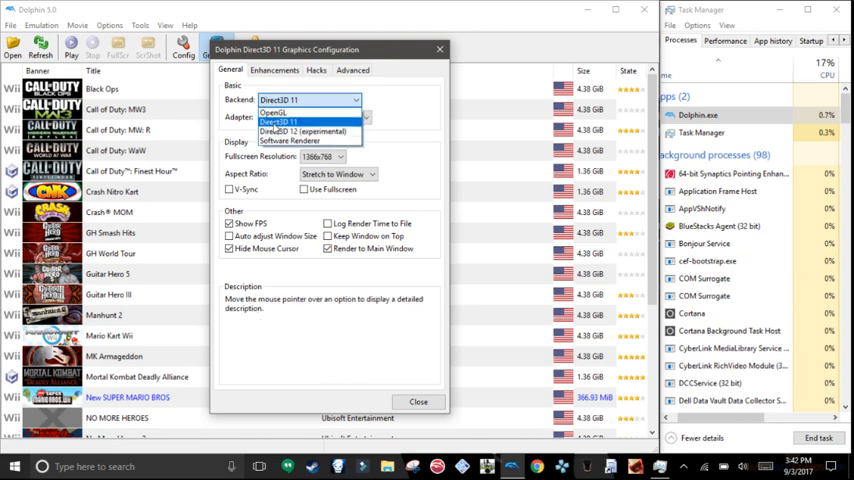
left_click(272, 122)
left_click(295, 118)
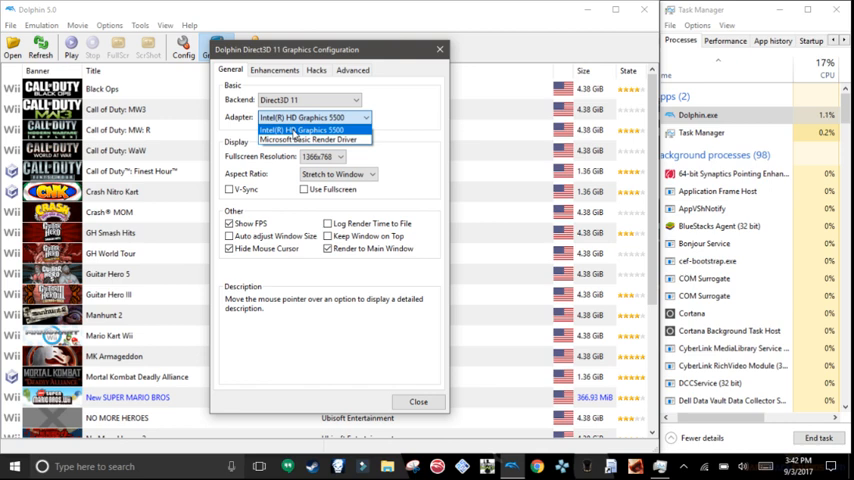
left_click(293, 130)
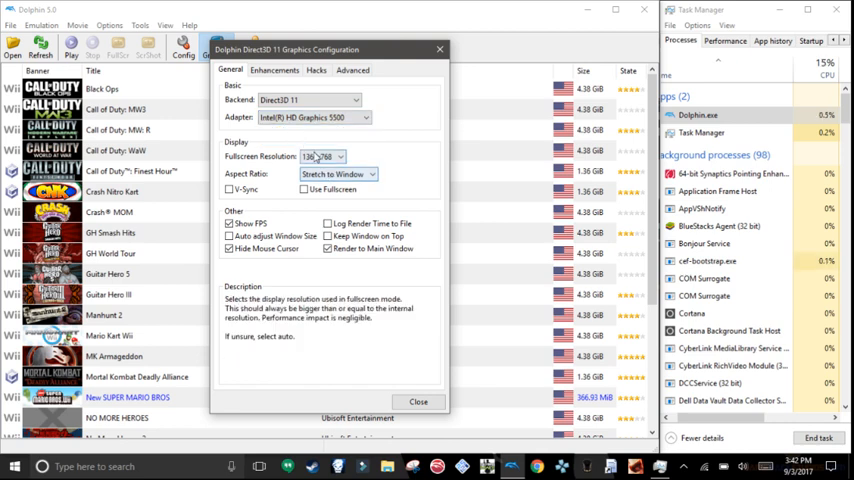
- Set the fullscreen resolution to Auto and move on to the enhancement settings
left_click(318, 156)
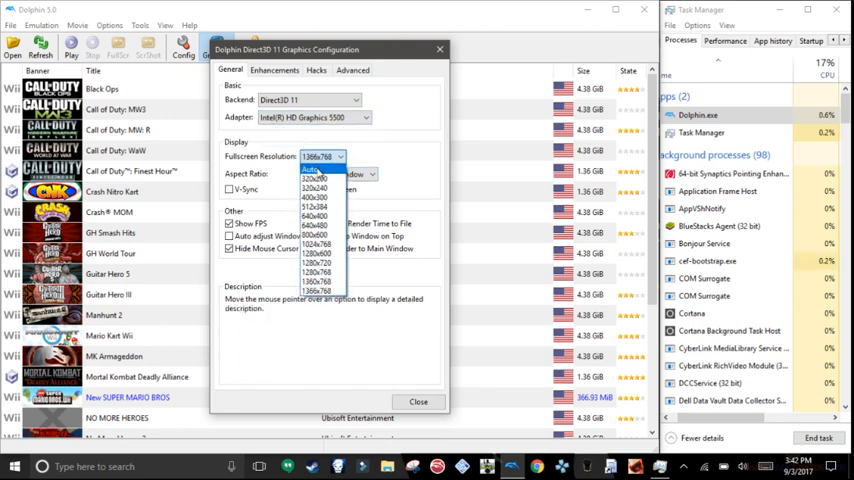
left_click(316, 168)
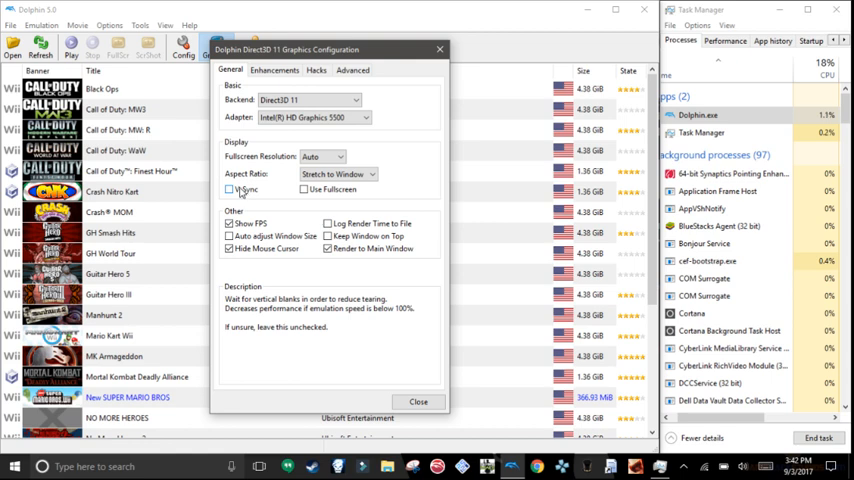
left_click(274, 70)
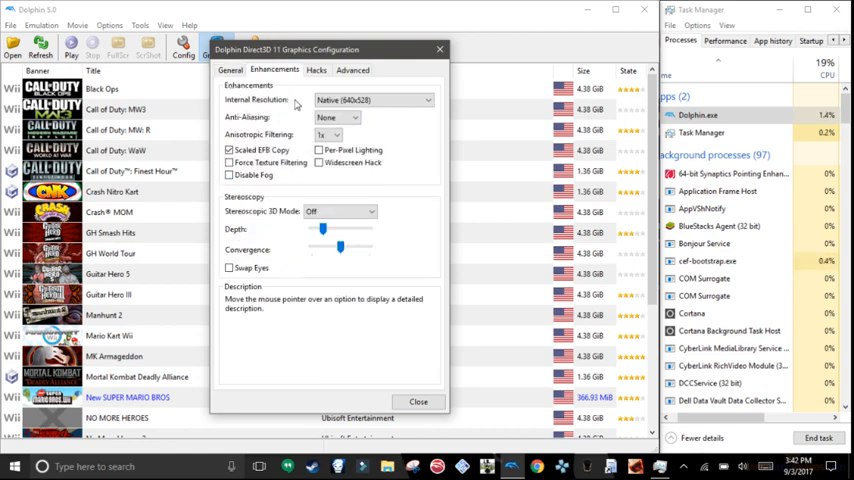
- Keep internal resolution at Native (640x528), anti-aliasing None and anisotropic filtering 1x, then show Hacks
left_click(353, 100)
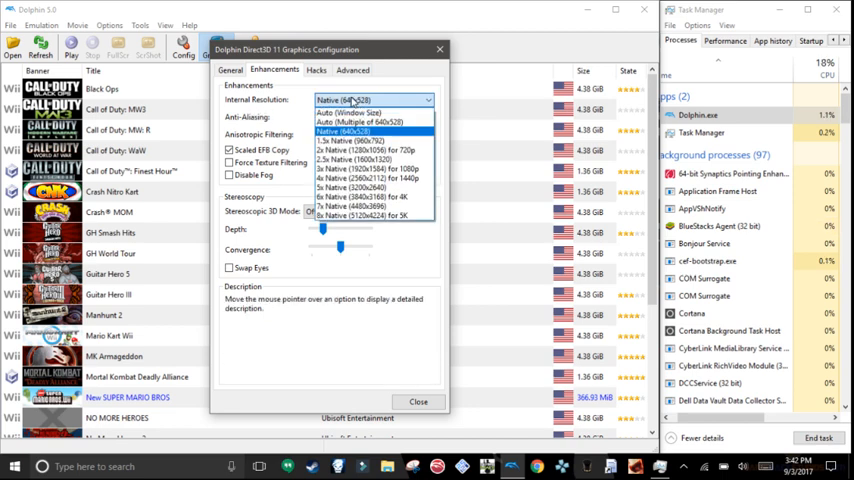
left_click(296, 131)
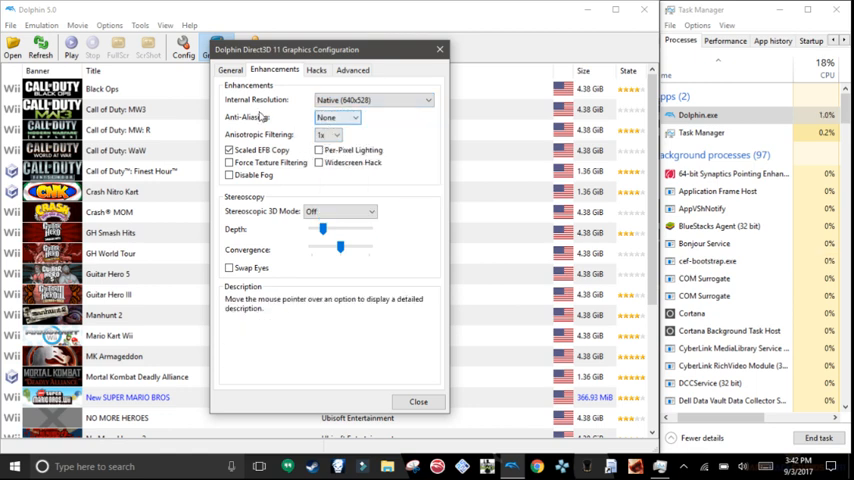
left_click(338, 118)
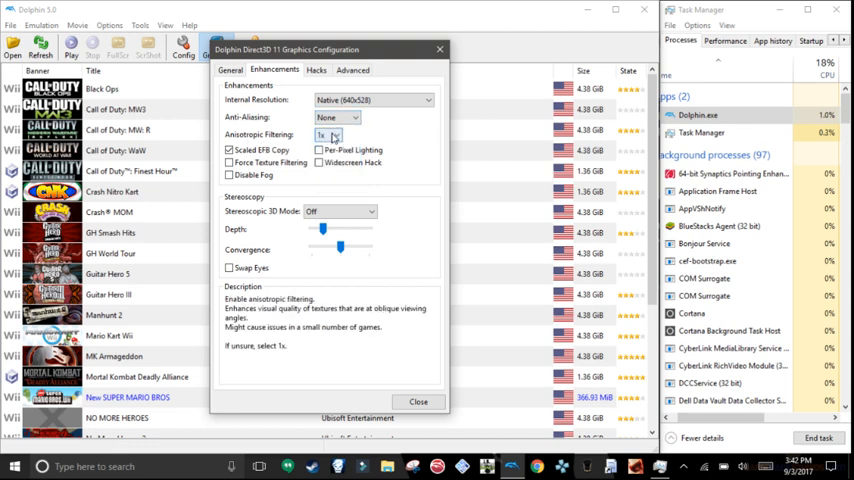
left_click(327, 134)
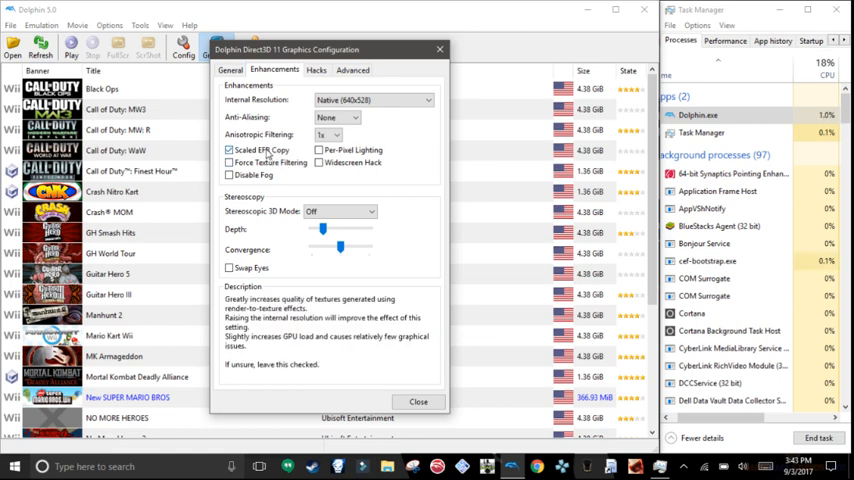
left_click(316, 70)
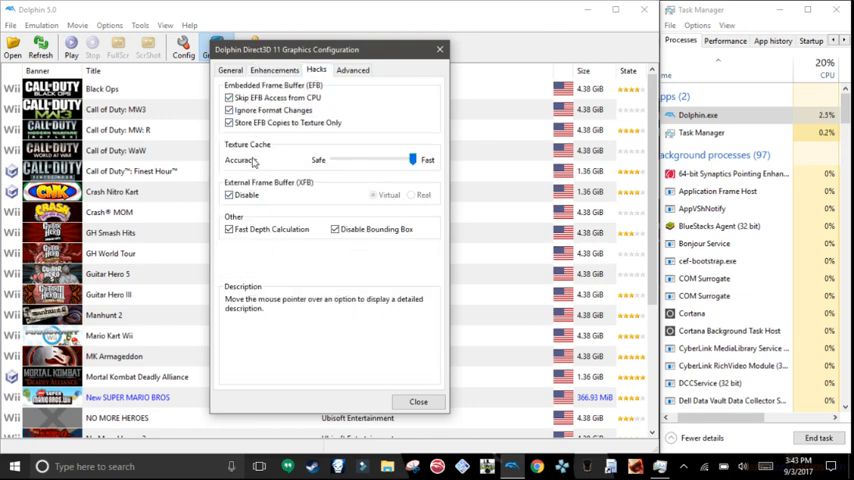
- Review advanced graphics, close graphics settings and bring up the main Dolphin configuration's speed limit list
left_click(352, 70)
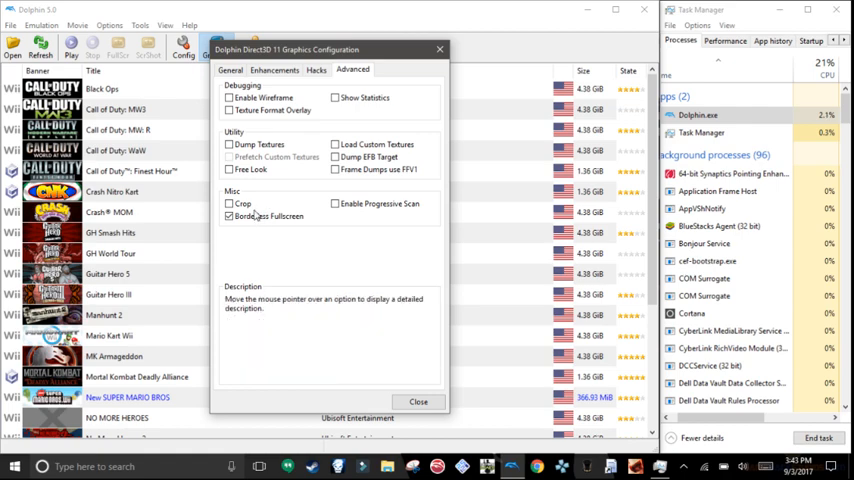
left_click(418, 402)
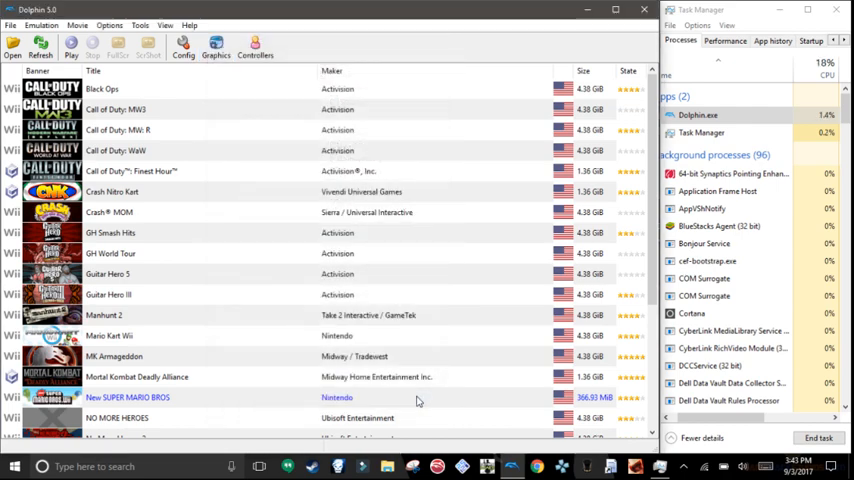
left_click(182, 47)
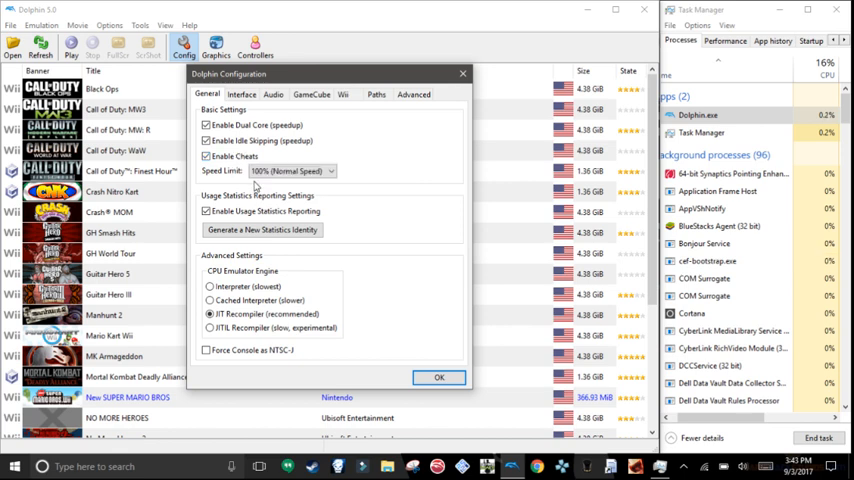
left_click(290, 171)
- Keep the speed limit at 100%, review Interface options and show the Audio settings
left_click(196, 316)
left_click(240, 94)
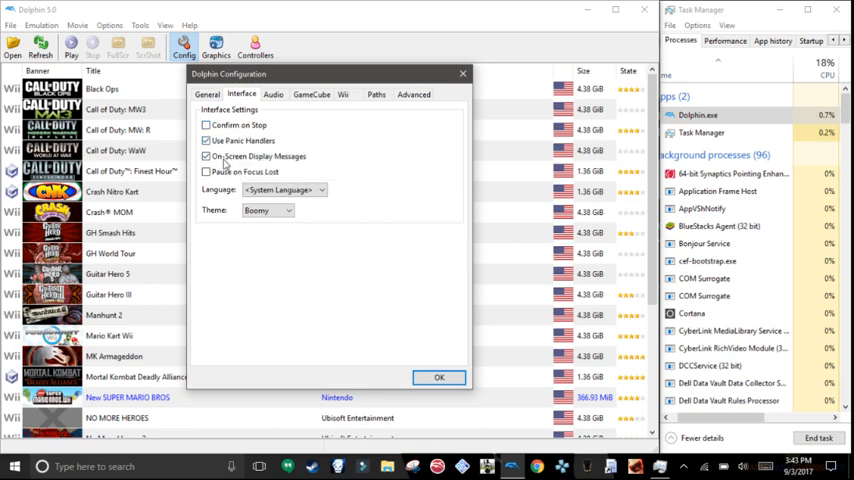
left_click(272, 95)
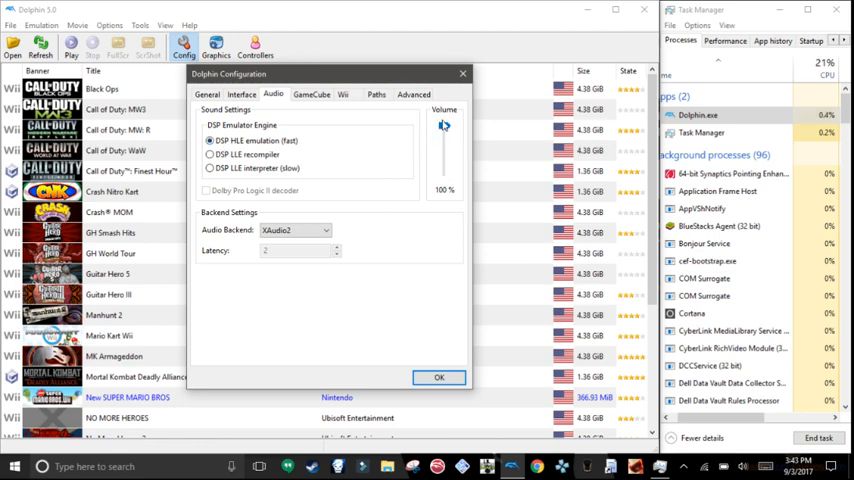
- Set GameCube memory card Slot B to <Nothing> and check the Wii aspect ratio choices
left_click(311, 94)
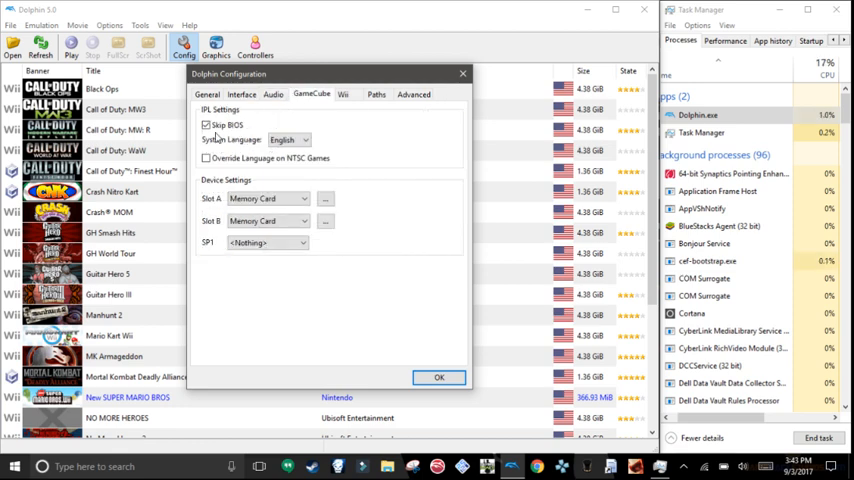
left_click(268, 221)
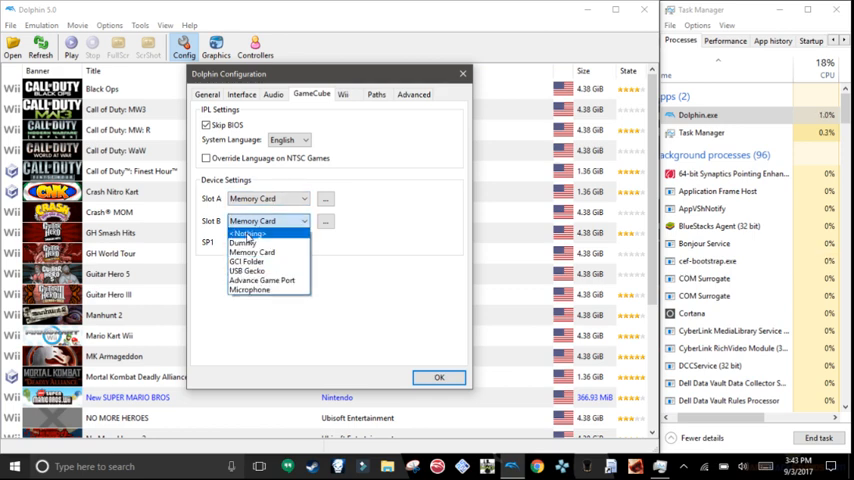
left_click(255, 230)
left_click(343, 94)
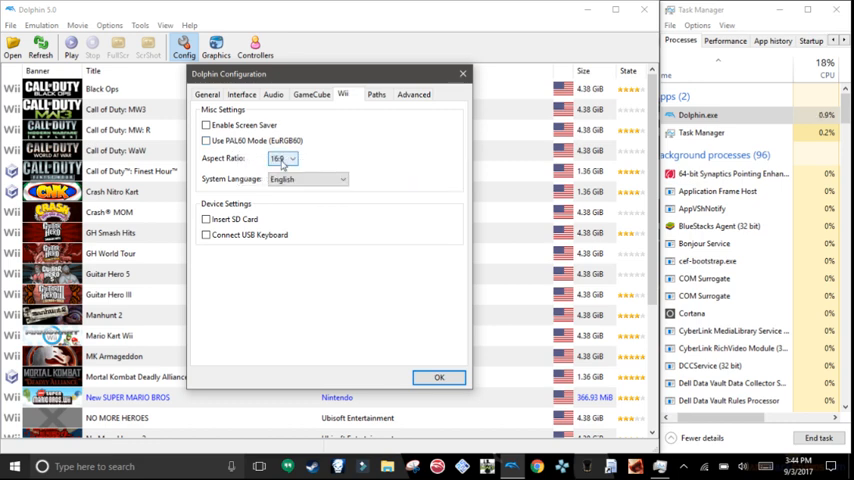
left_click(283, 159)
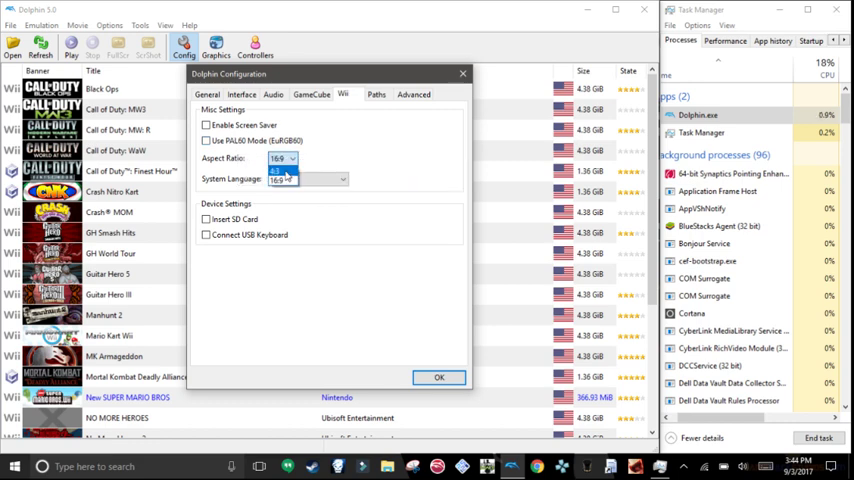
- Review Paths and the Advanced tab with CPU Clock Override at 50%, then save the configuration
left_click(376, 94)
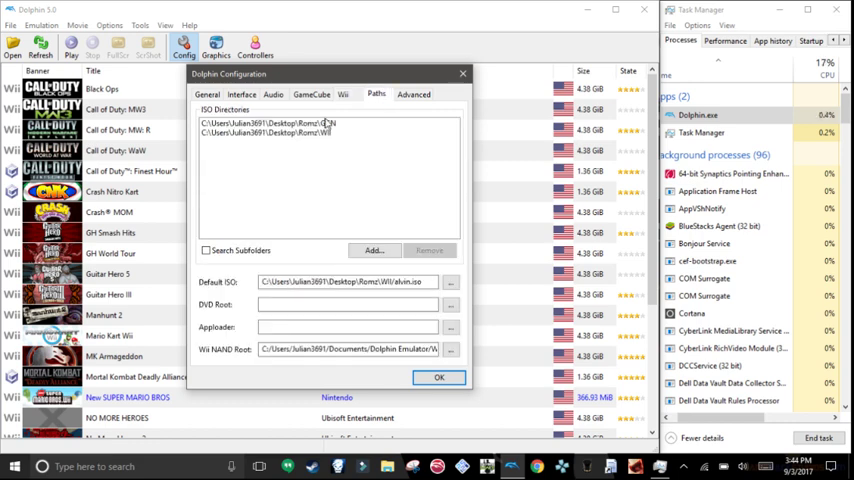
left_click(413, 94)
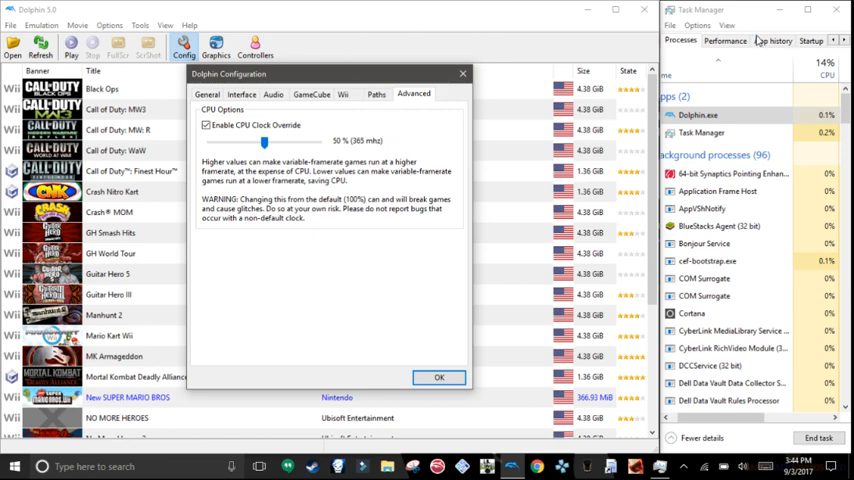
left_click(438, 377)
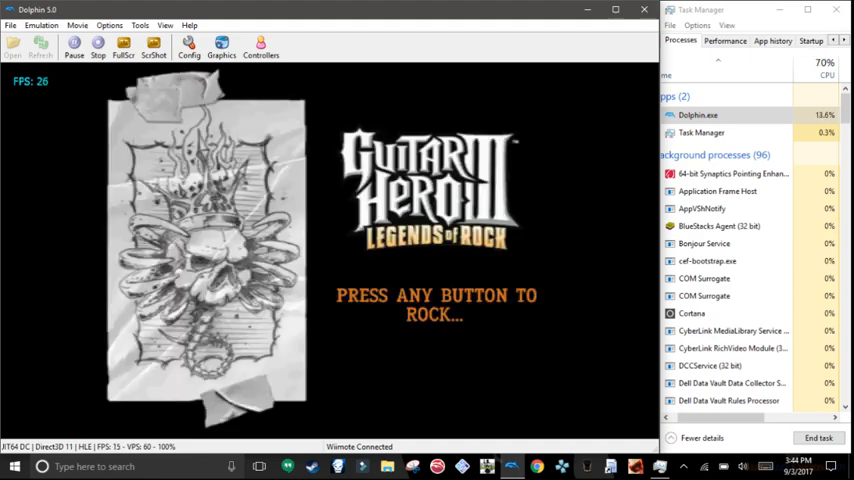
- Pass the Guitar Hero III title screen and choose Quickplay on Easy difficulty
key("Return")
key("Down")
key("Down")
key("Up")
key("Return")
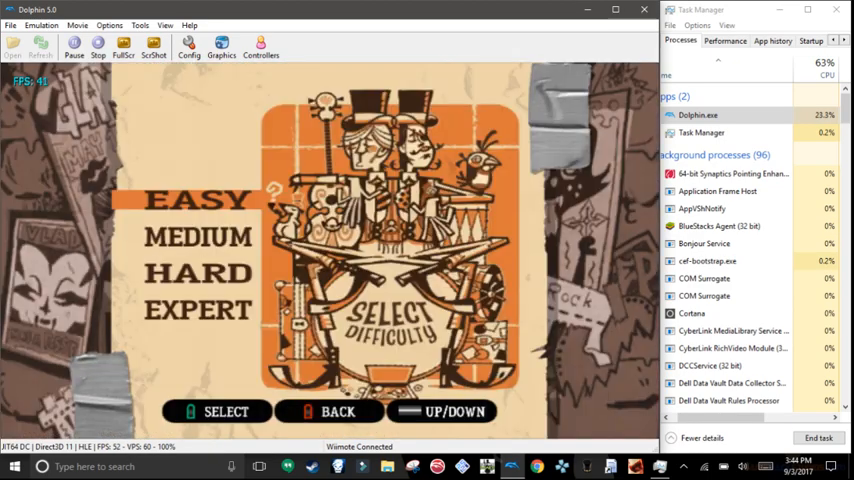
key("Return")
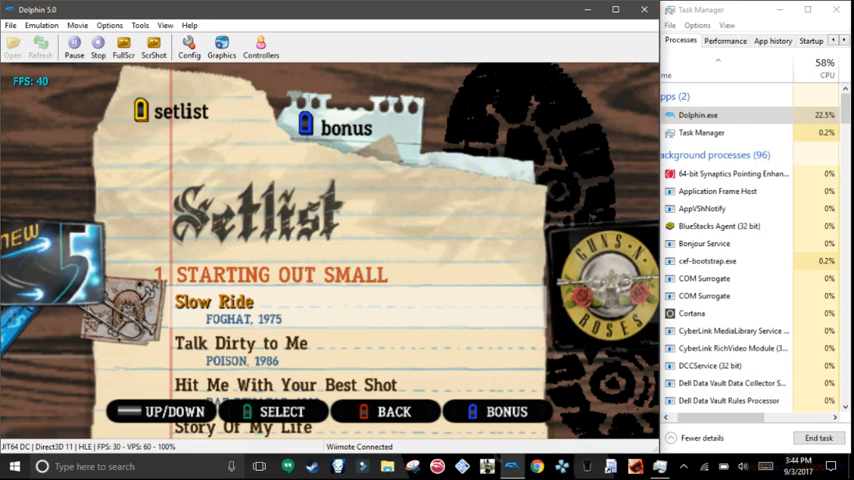
- Start Mississippi Queen from the setlist, then pause emulation with F10
key("Down")
key("Down")
key("Down")
key("Return")
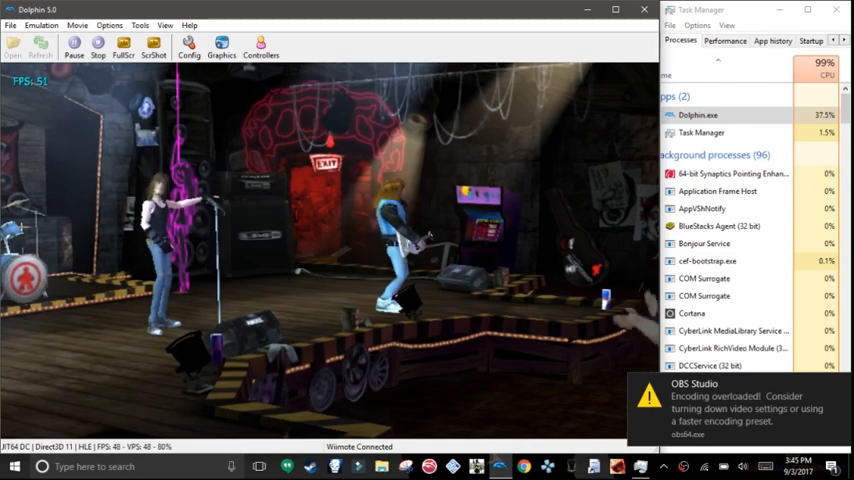
key("F10")
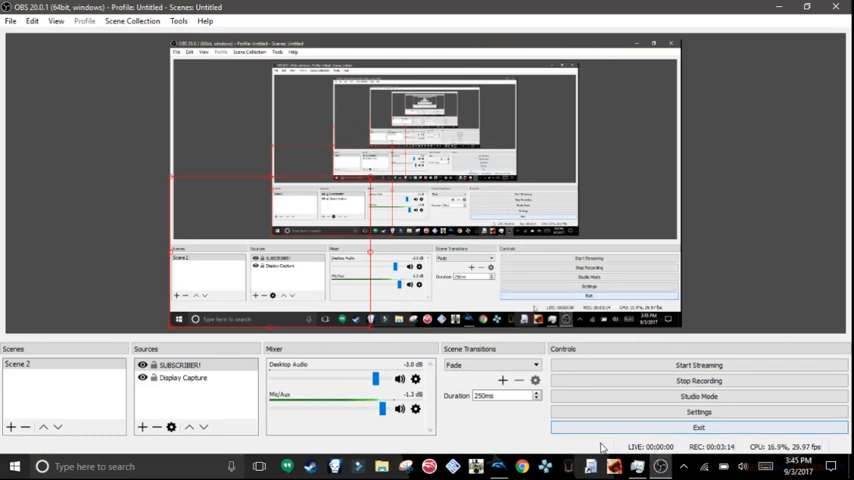
left_click(533, 280)
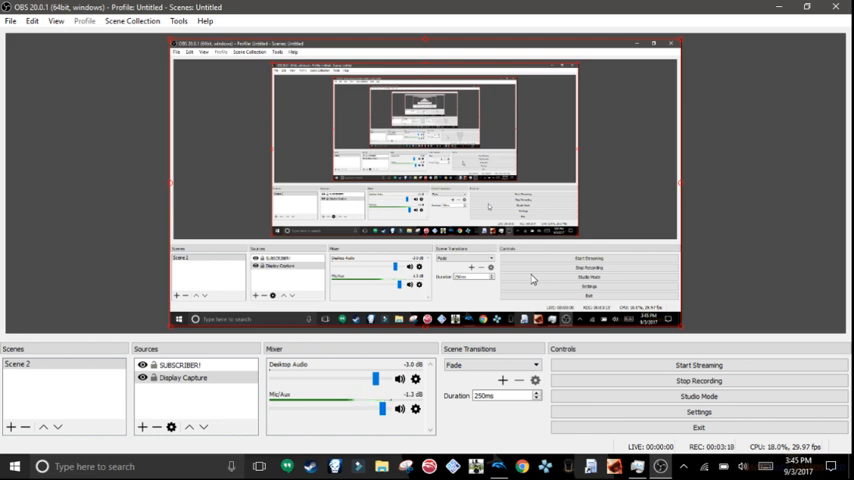